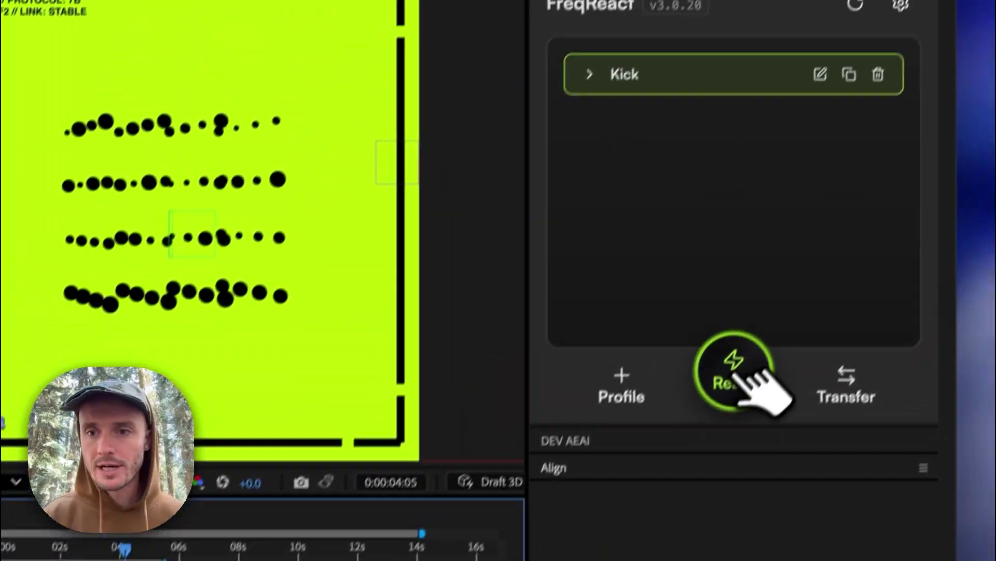
- Browse the reactor-type grid, return to profiles, and expand the Kick profile
left_click(746, 419)
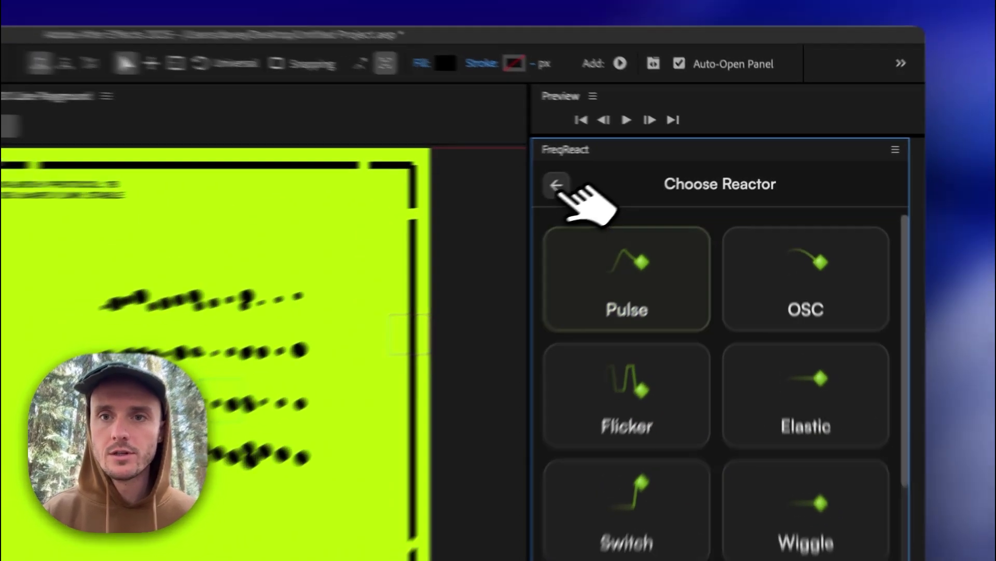
left_click(662, 151)
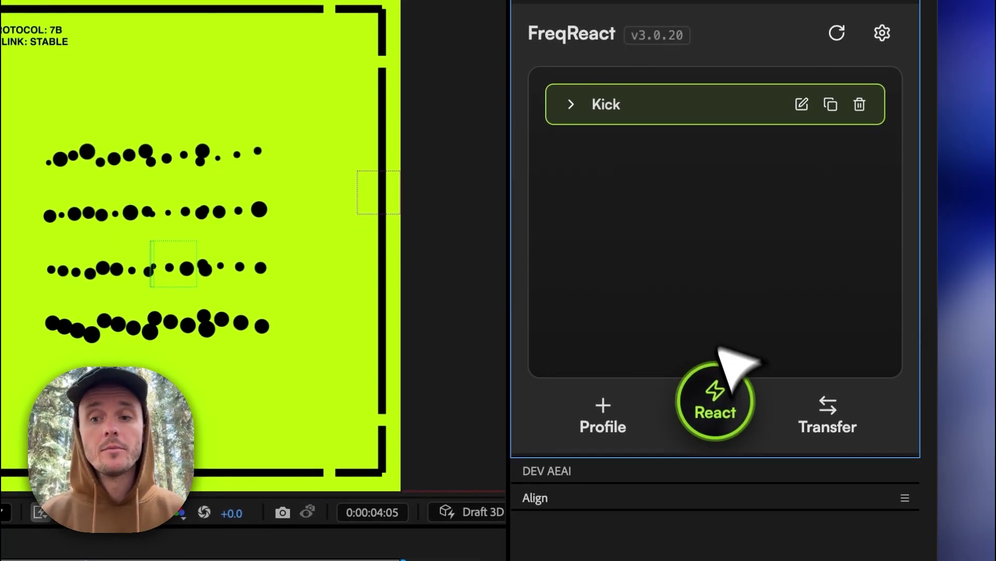
left_click(574, 164)
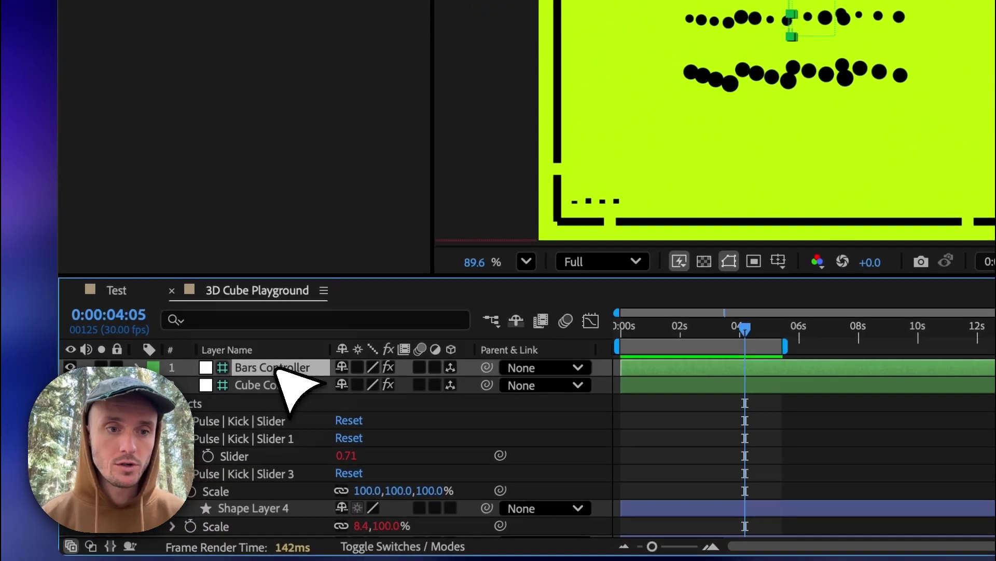
- Select Cube and Bars Controller layers and expand their Pulse → Slider reactor lists
left_click(286, 387)
left_click(285, 370)
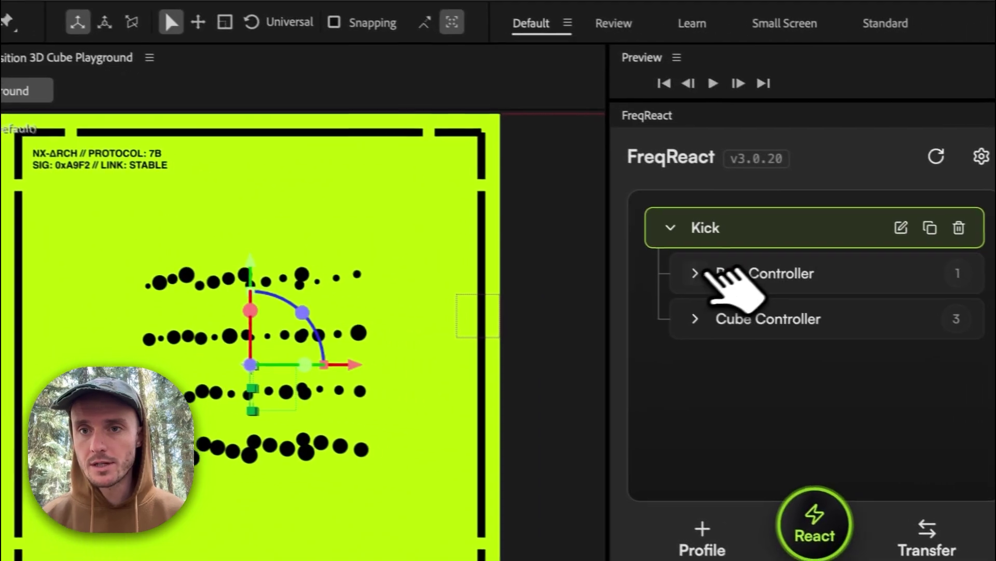
left_click(678, 271)
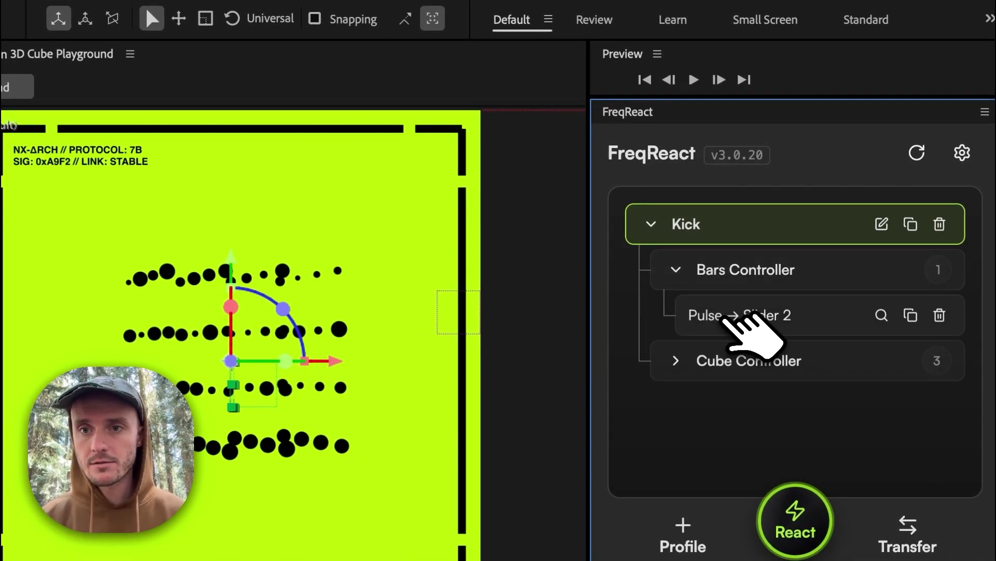
left_click(676, 361)
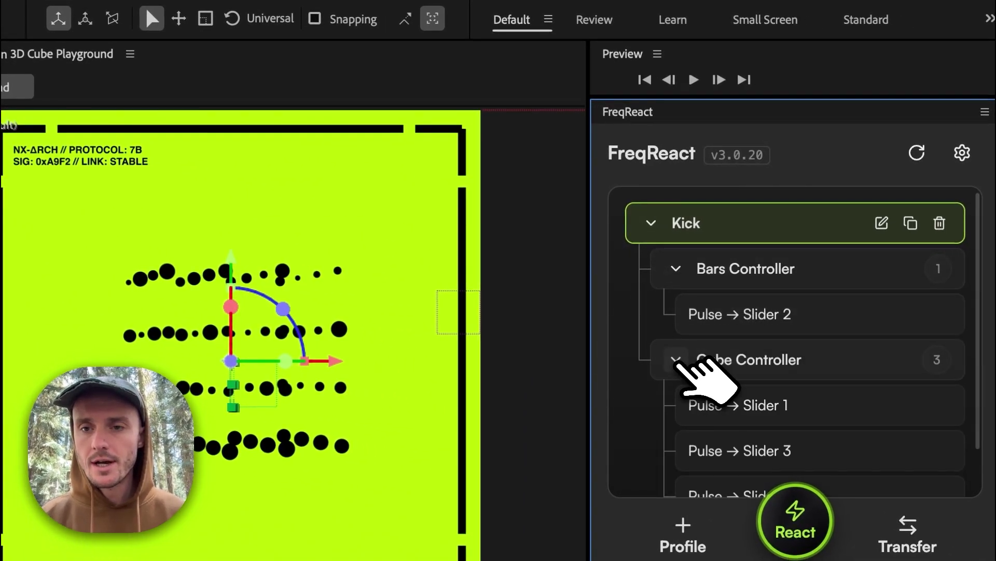
scroll(679, 353, "down", 1)
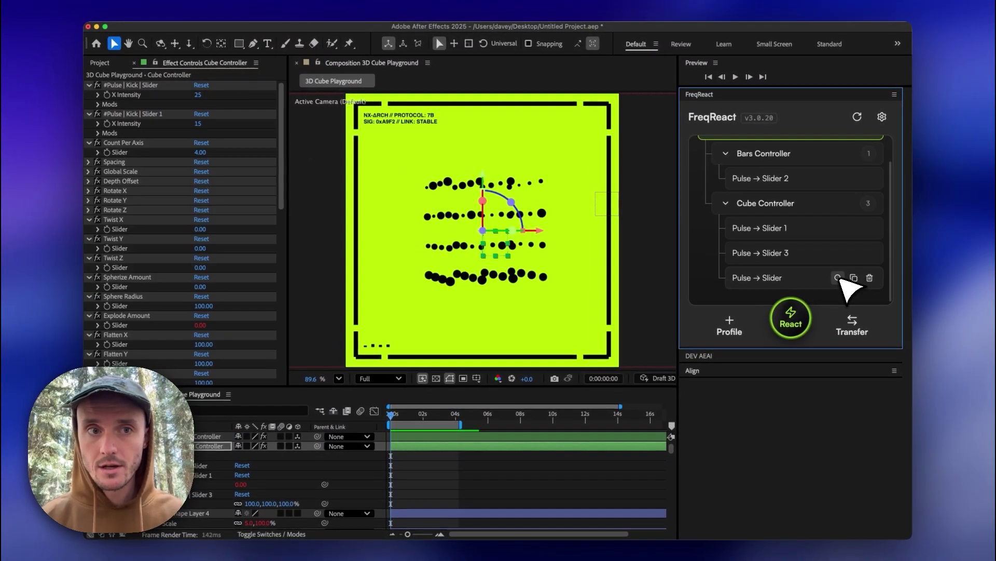
- Duplicate a Cube Controller Pulse reactor, delete the Slider 4 copy, and collapse Kick
left_click(839, 278)
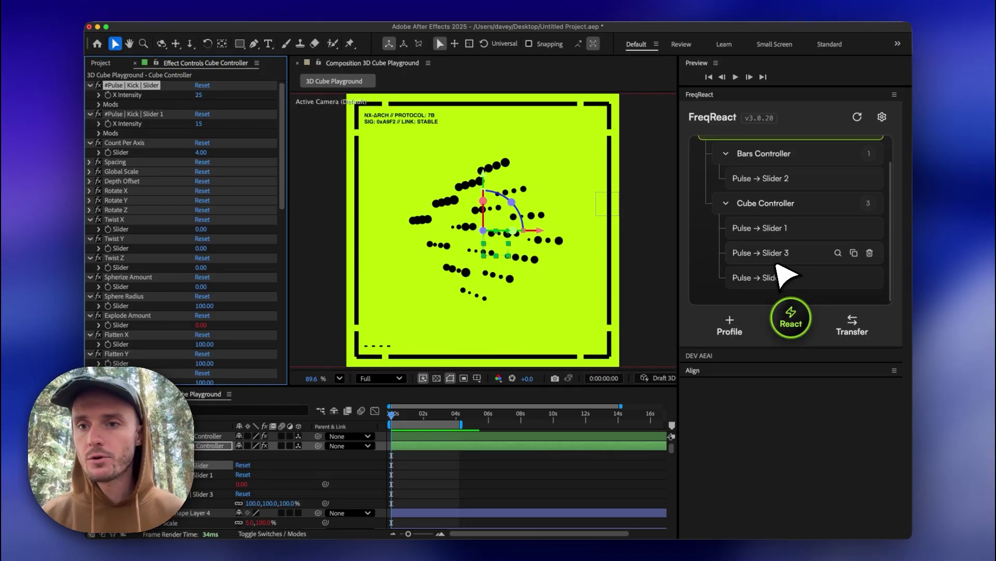
left_click(856, 277)
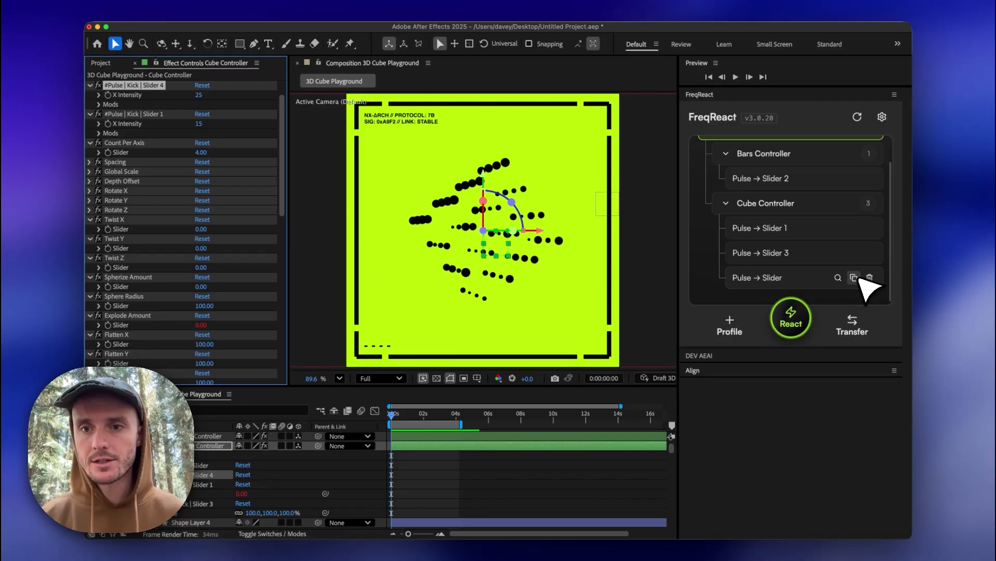
scroll(864, 288, "down", 1)
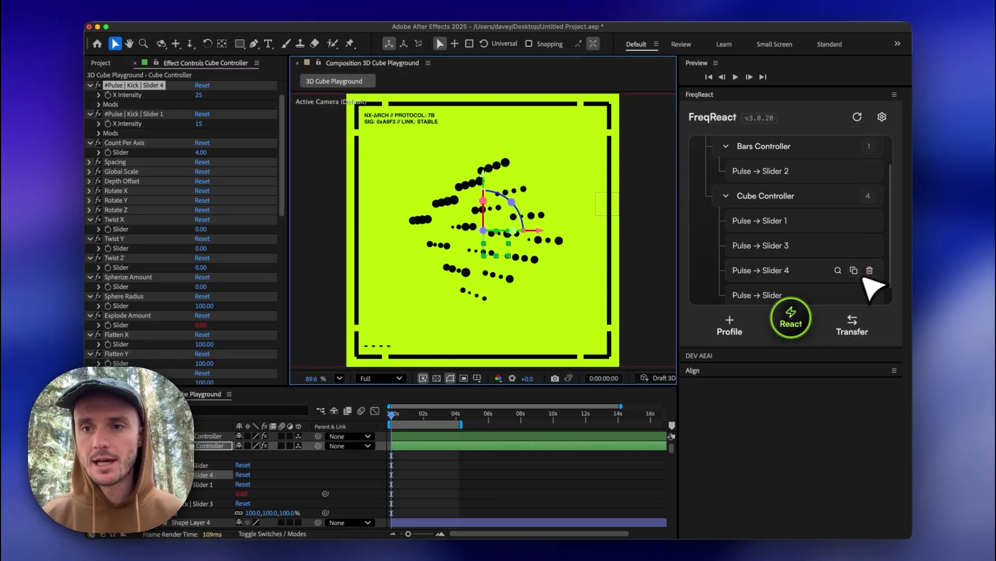
left_click(871, 270)
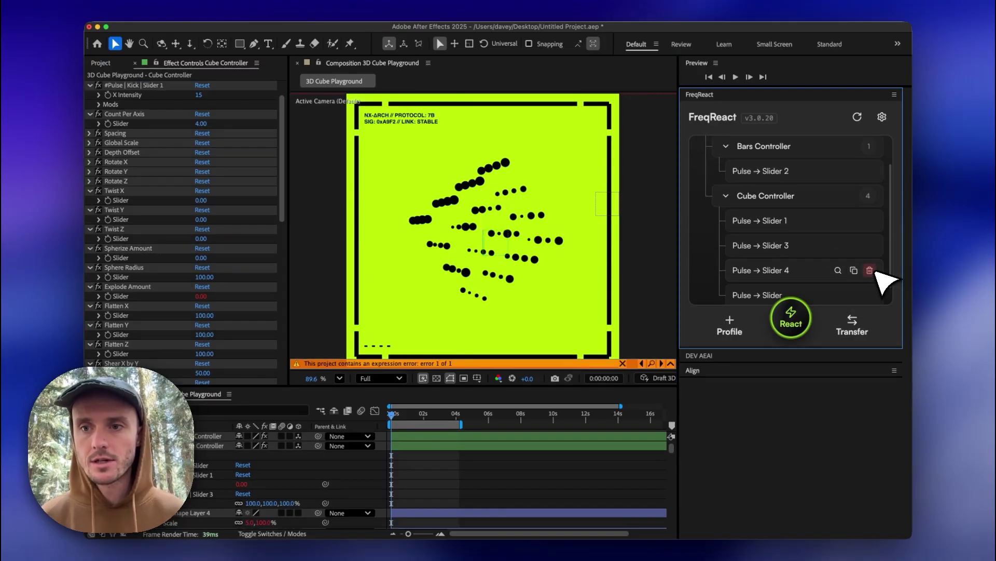
scroll(794, 225, "up", 3)
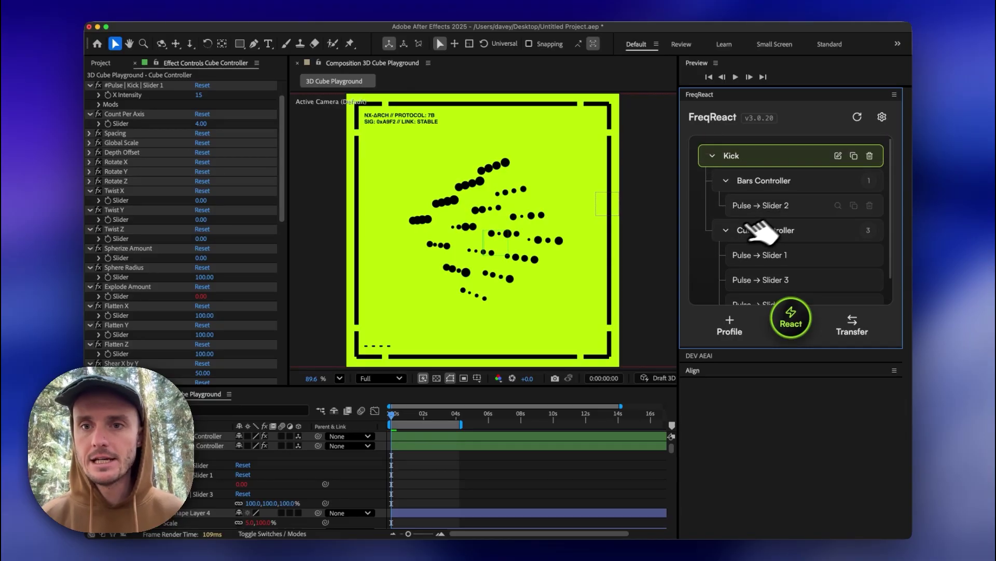
left_click(727, 231)
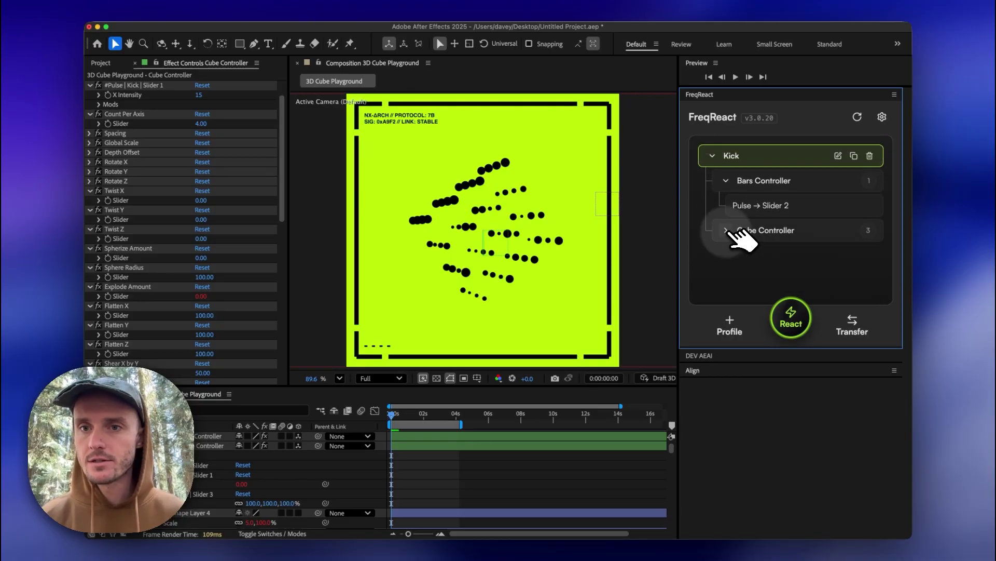
left_click(721, 155)
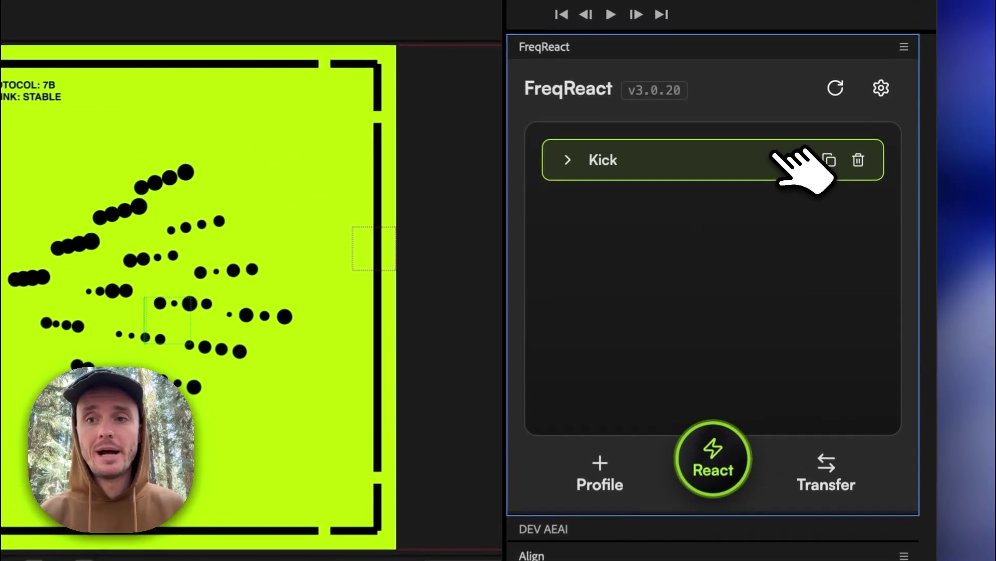
- Rename the Kick profile to 'Boom', then expand and collapse the Boom row
left_click(837, 156)
type("Boom")
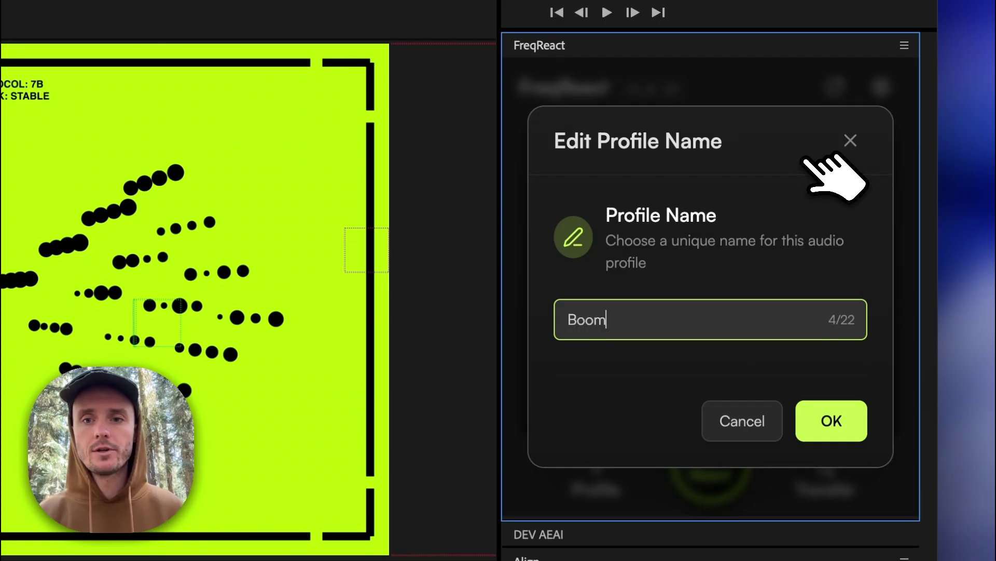
key("Return")
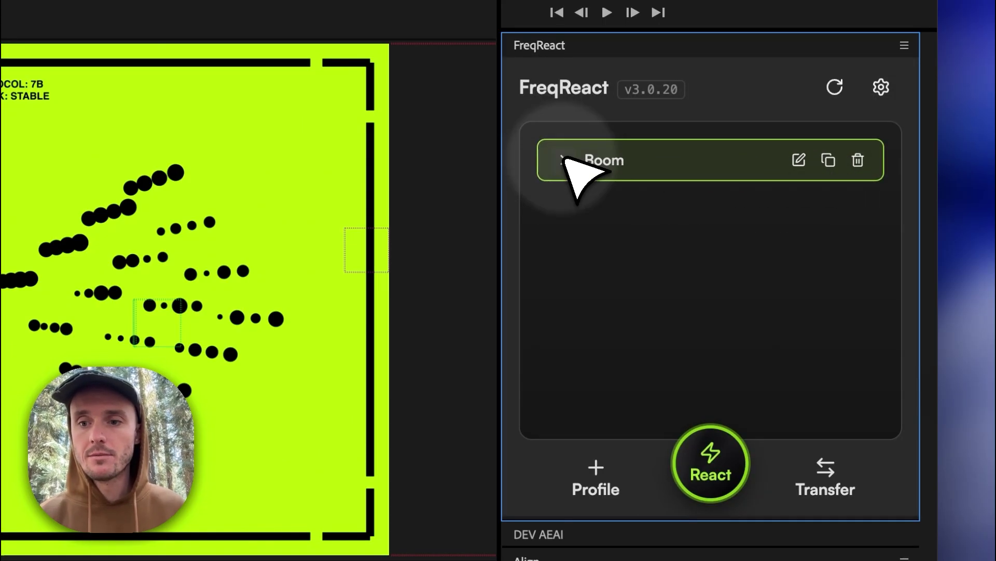
left_click(563, 160)
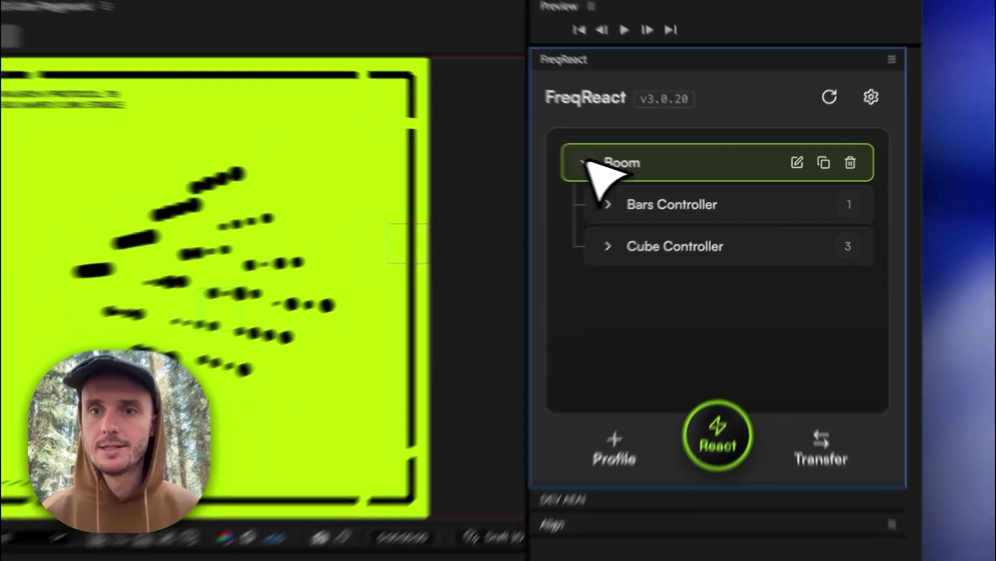
left_click(564, 160)
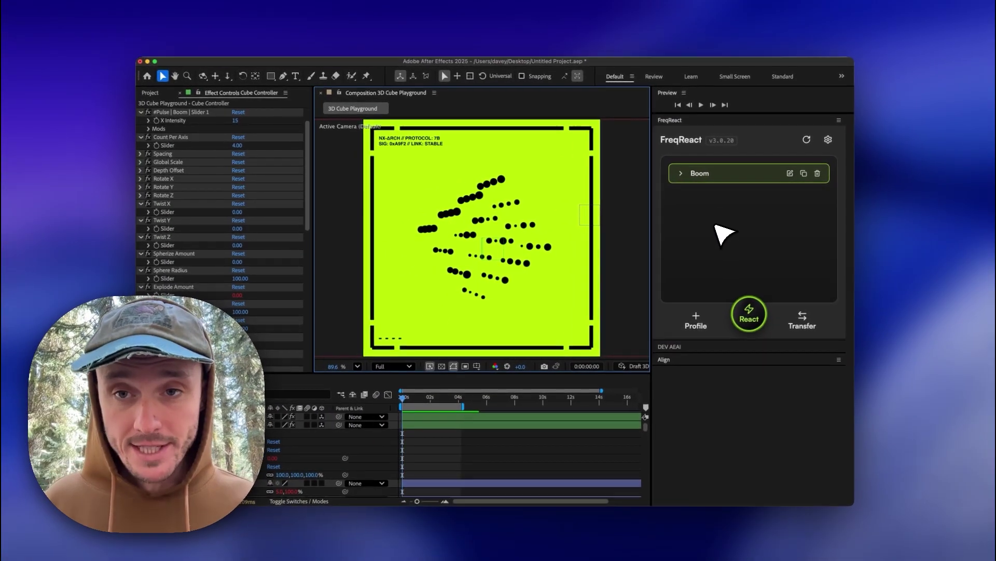
- Open Boom's Spectrum Analyzer and play its audio at 0.6x speed
left_click(738, 180)
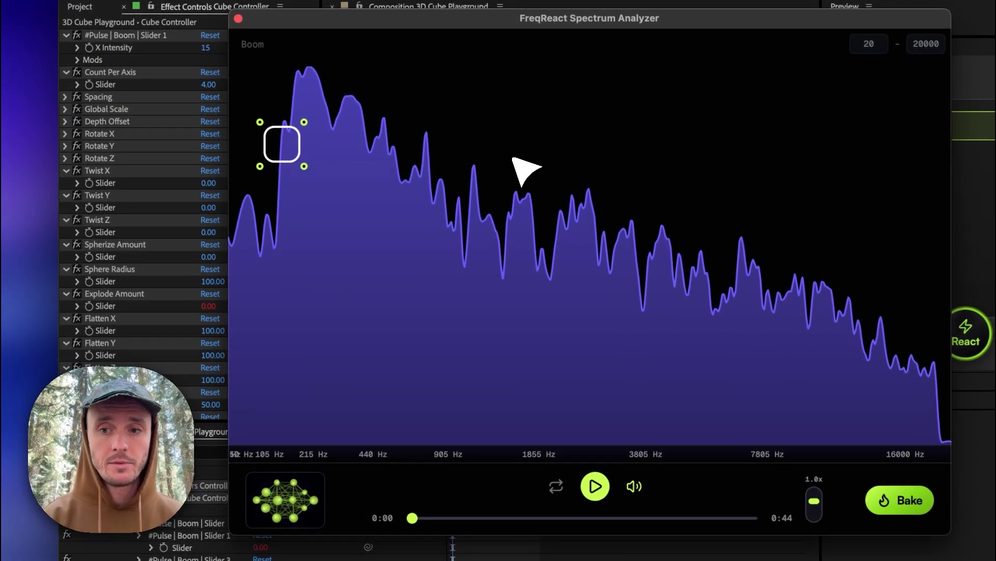
key("space")
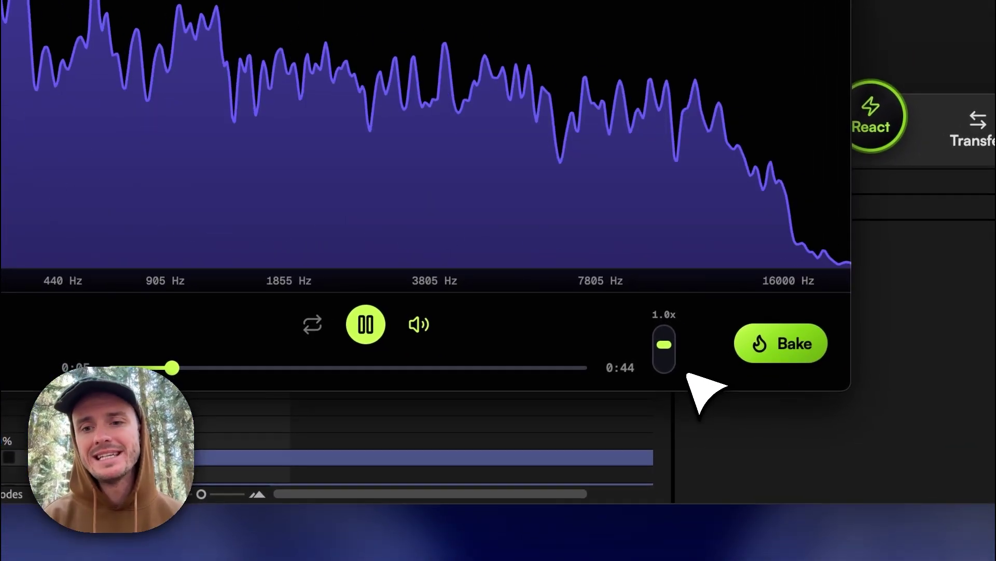
mouse_move(673, 351)
left_mouse_down()
mouse_move(662, 288)
mouse_move(664, 352)
left_mouse_up()
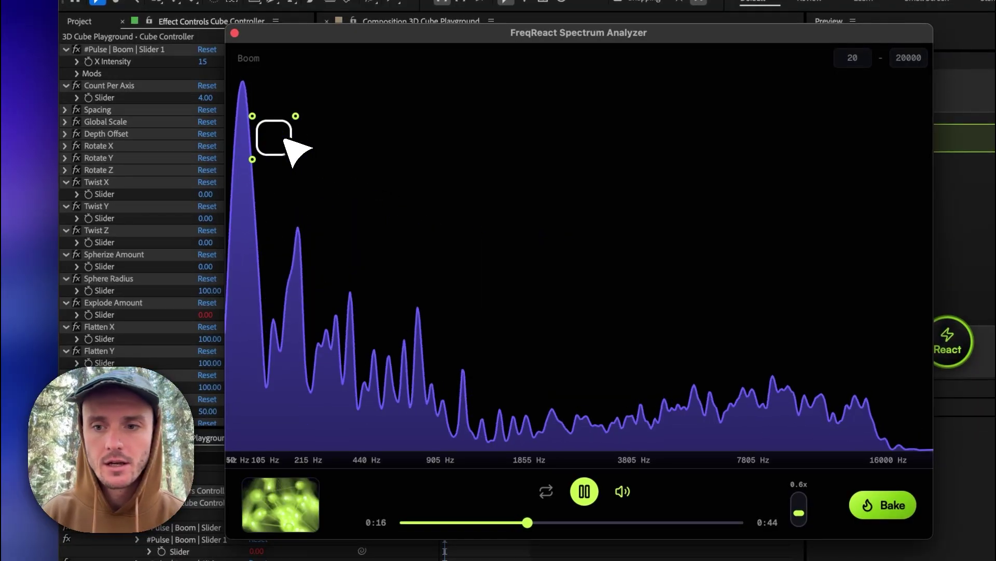
- Set the maximum frequency to 1000 Hz, shift the band selection right, and restore 1.0x speed
double_click(918, 57)
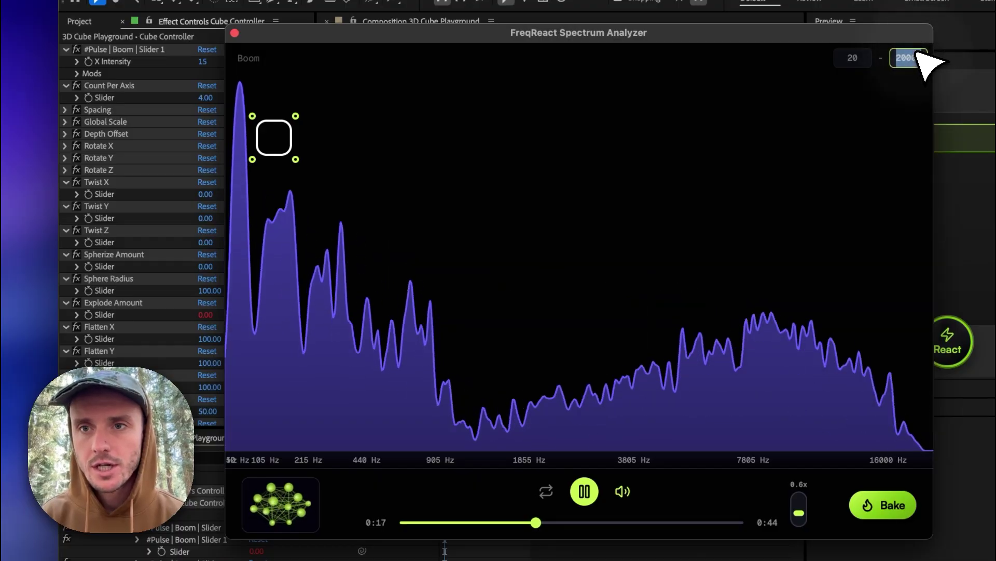
type("100")
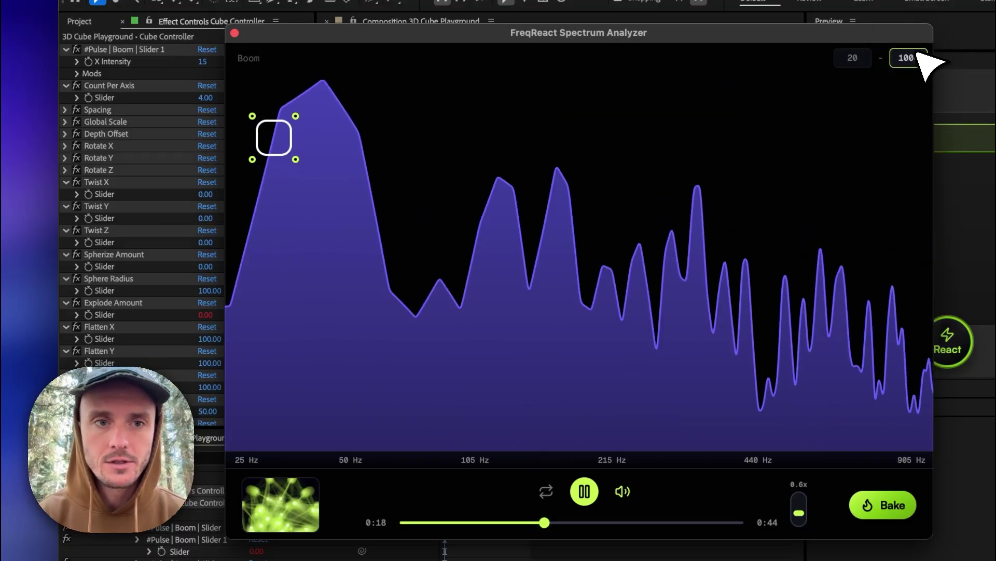
type("0")
left_click_drag(285, 151, 308, 144)
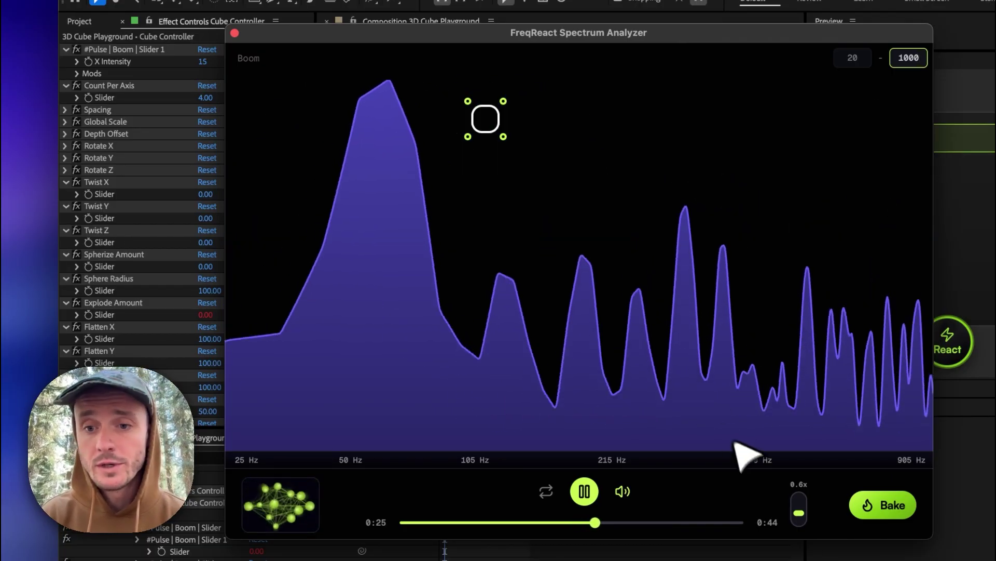
left_click_drag(801, 520, 801, 505)
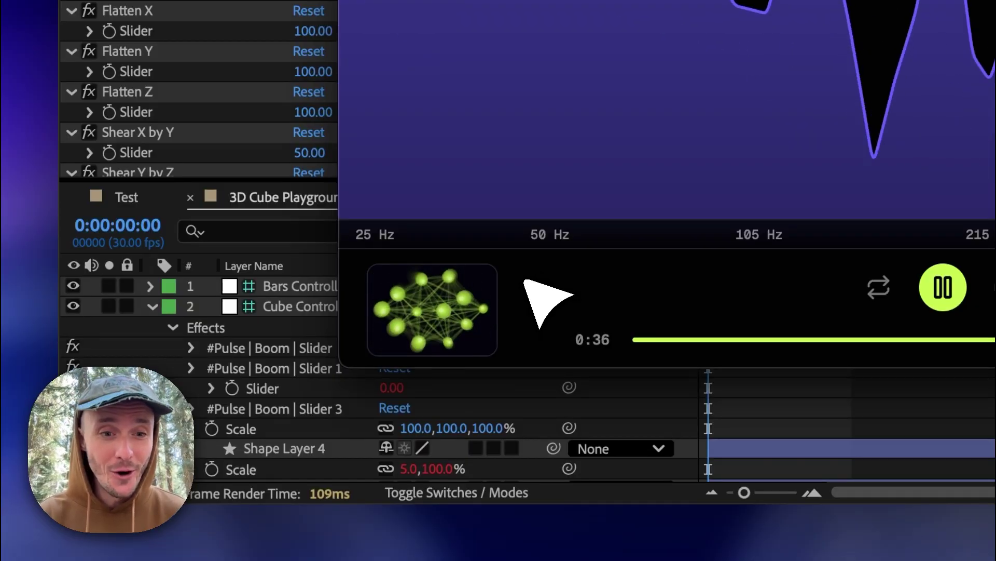
mouse_move(280, 504)
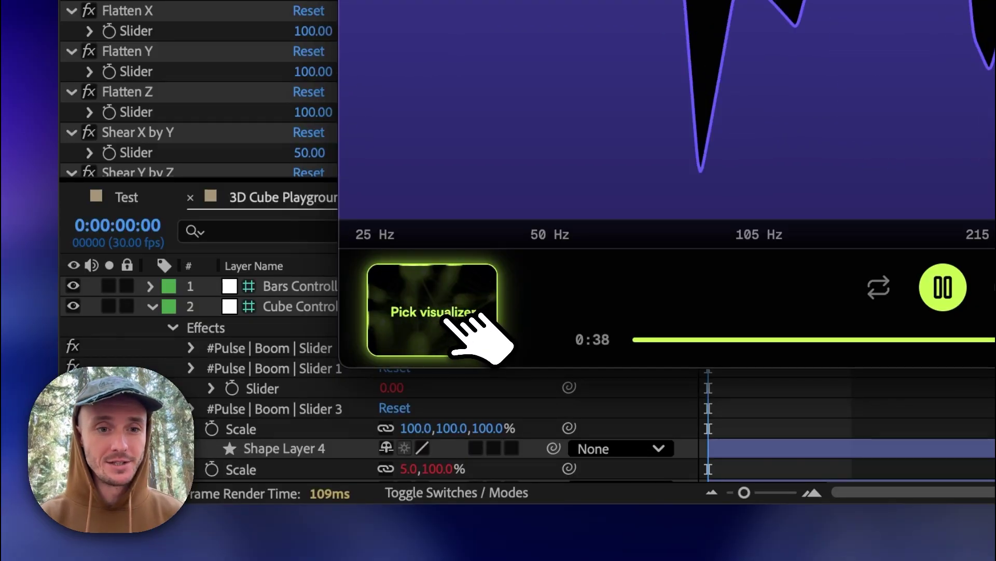
- Open the Choose Visualizer dialog from the analyzer's Pick visualizer thumbnail
left_click(464, 320)
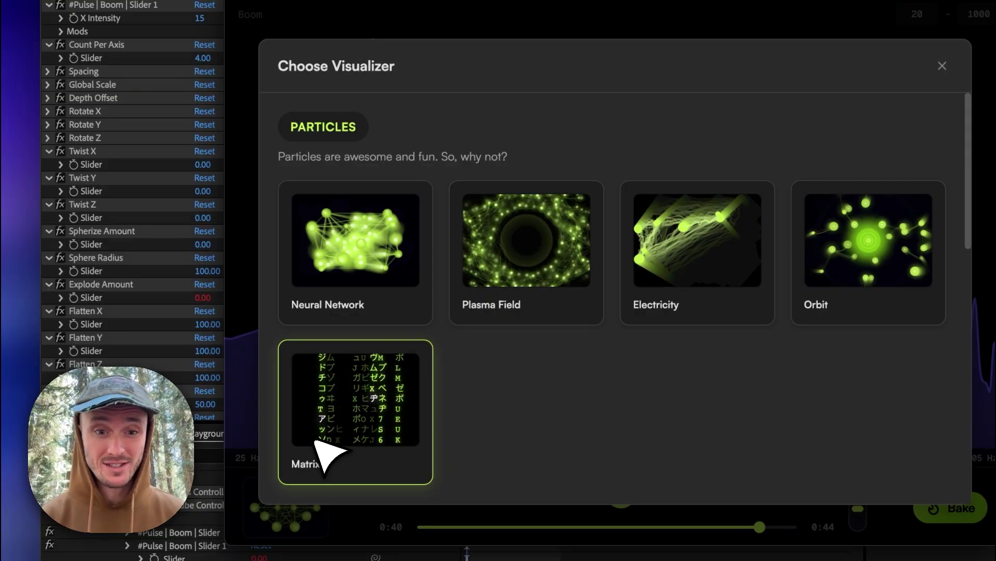
scroll(519, 408, "down", 1)
scroll(511, 400, "down", 2)
scroll(511, 407, "down", 2)
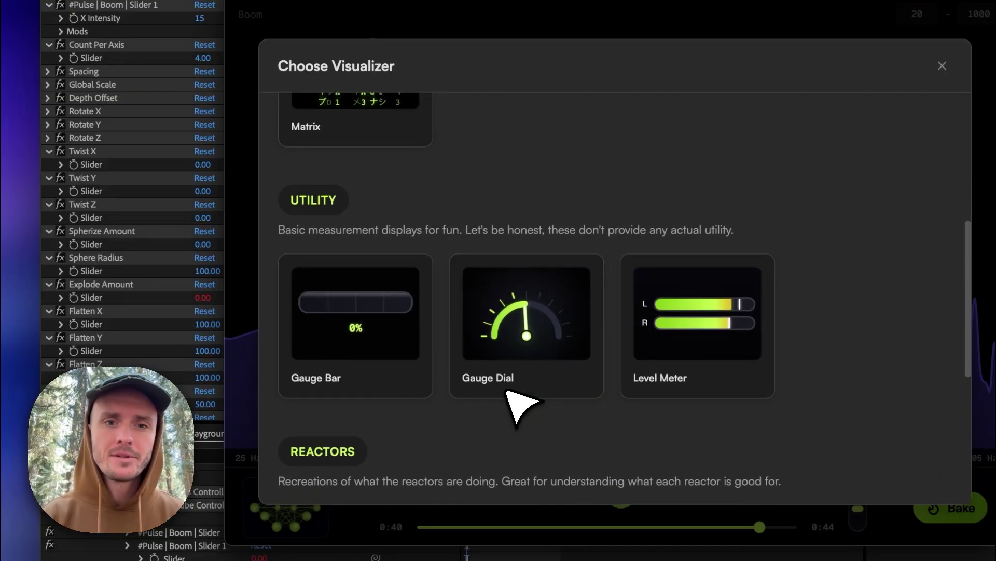
scroll(522, 403, "down", 1)
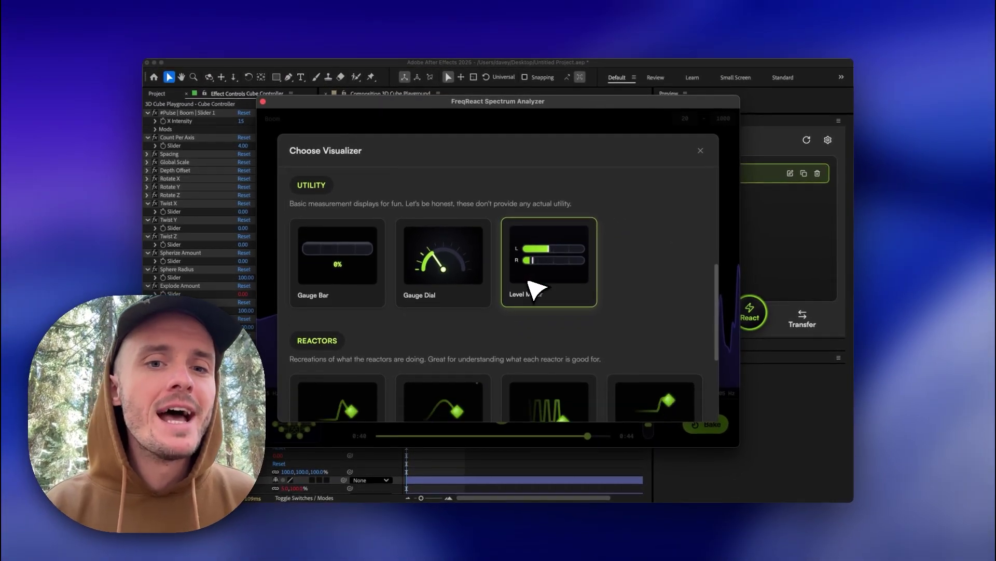
scroll(530, 285, "down", 2)
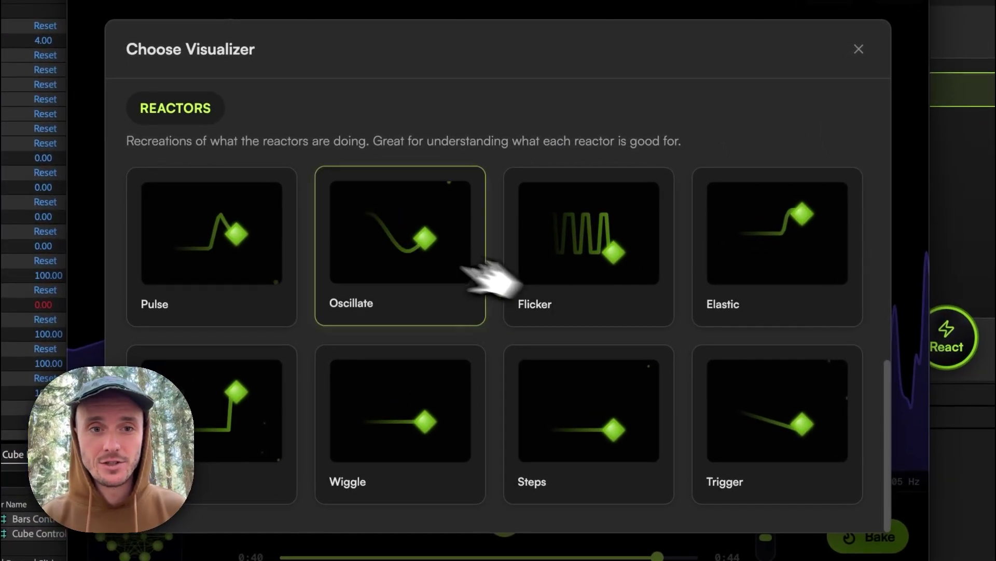
- Preview the Pulse, Elastic, then Steps reactors as the visualizer, and pause playback
left_click(234, 229)
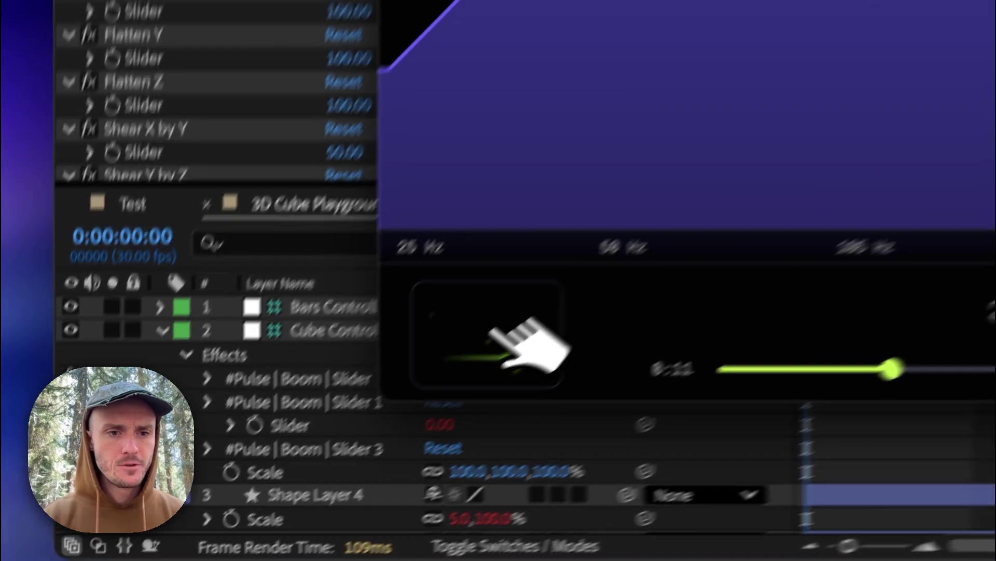
left_click(523, 337)
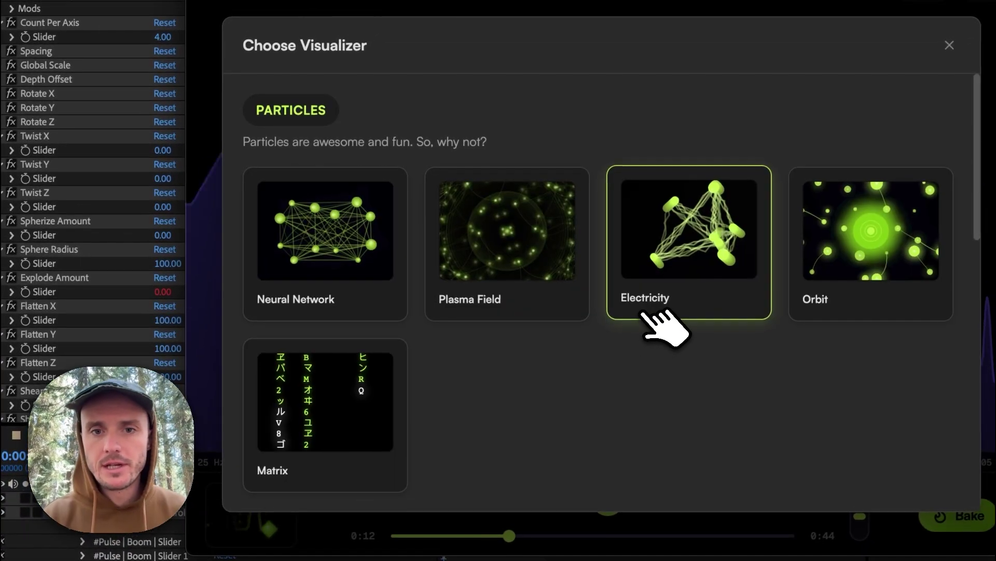
scroll(654, 320, "down", 5)
left_click(921, 227)
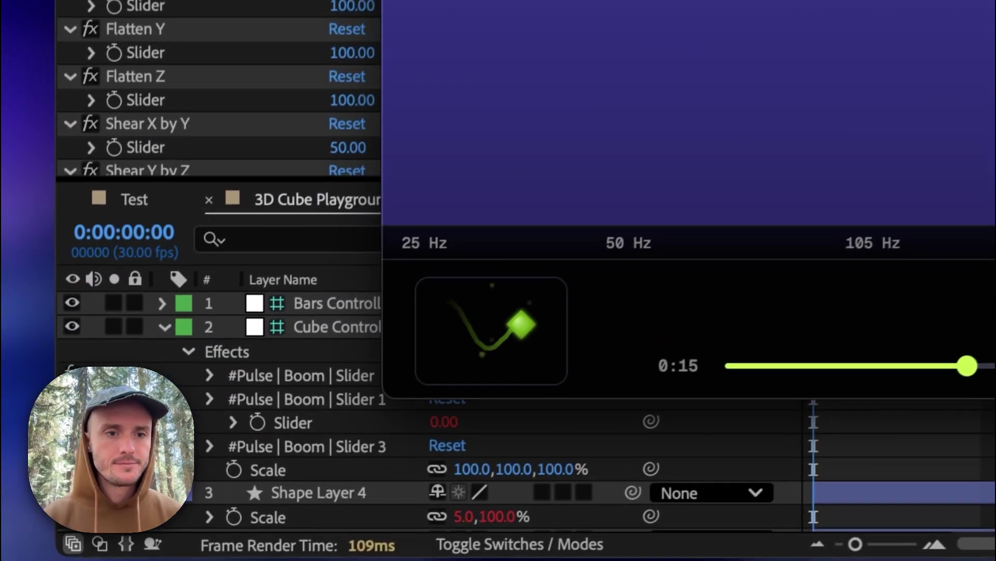
left_click(564, 290)
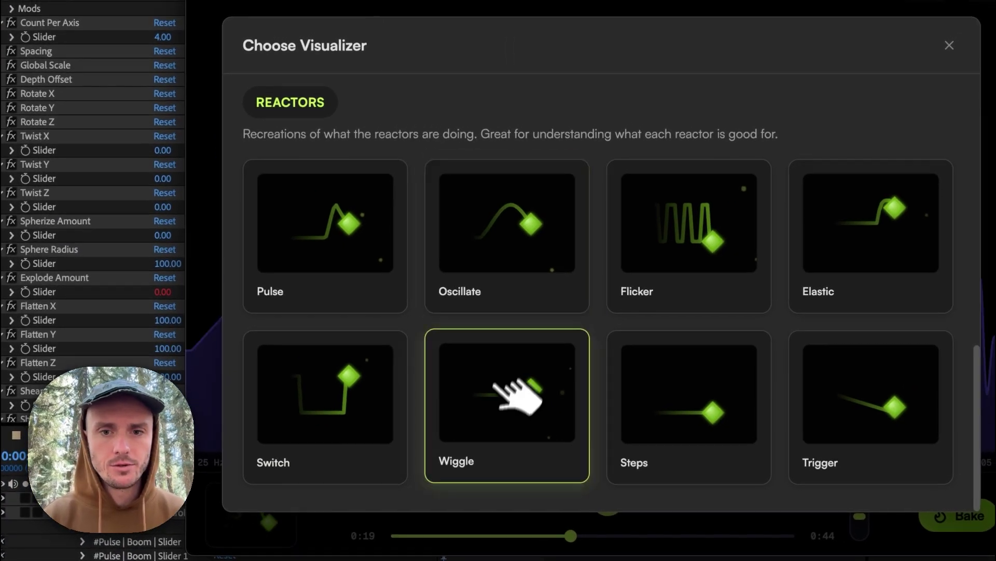
left_click(660, 407)
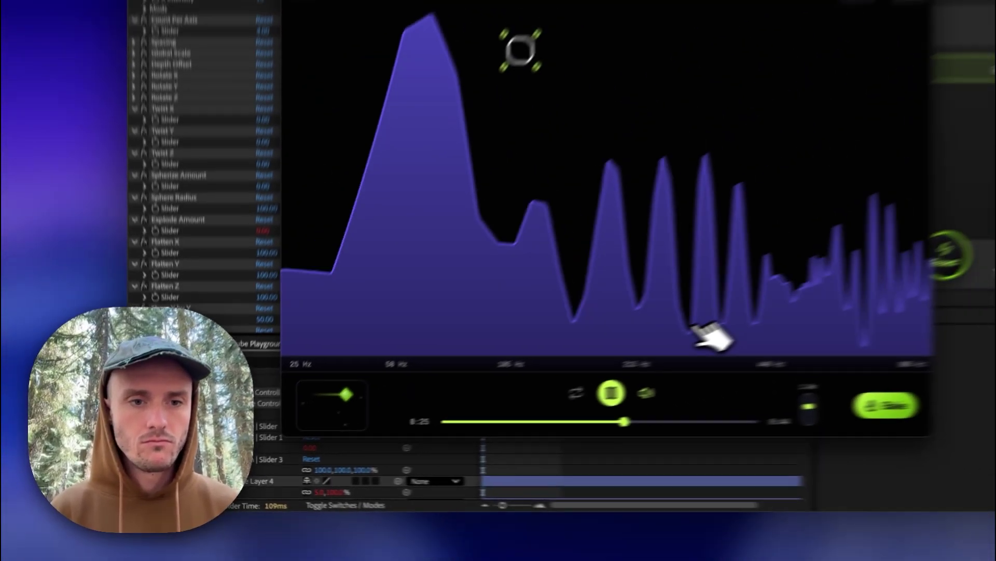
key("space")
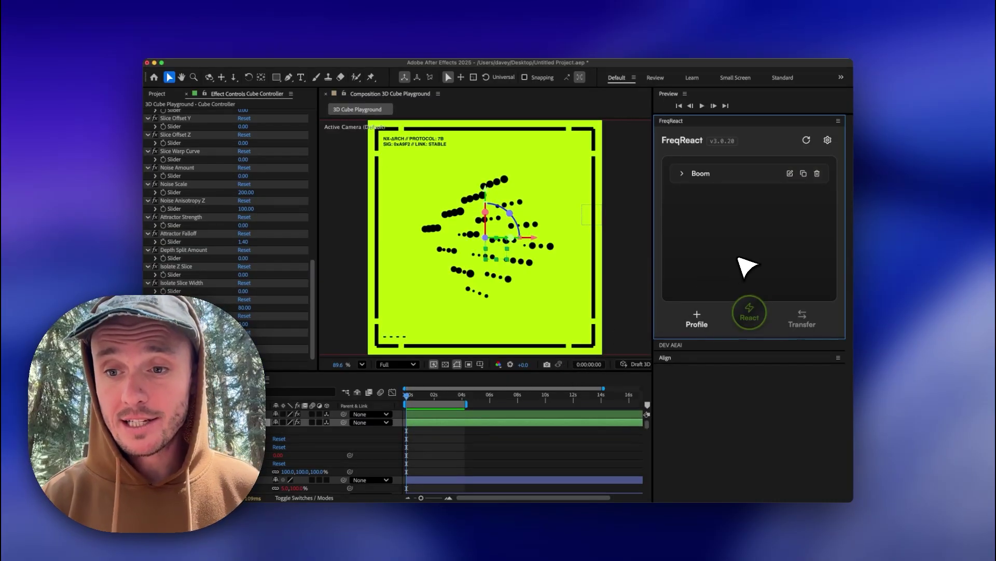
- Review FreqReact Settings, leaving Delete confirmation set to Smart
left_click(828, 141)
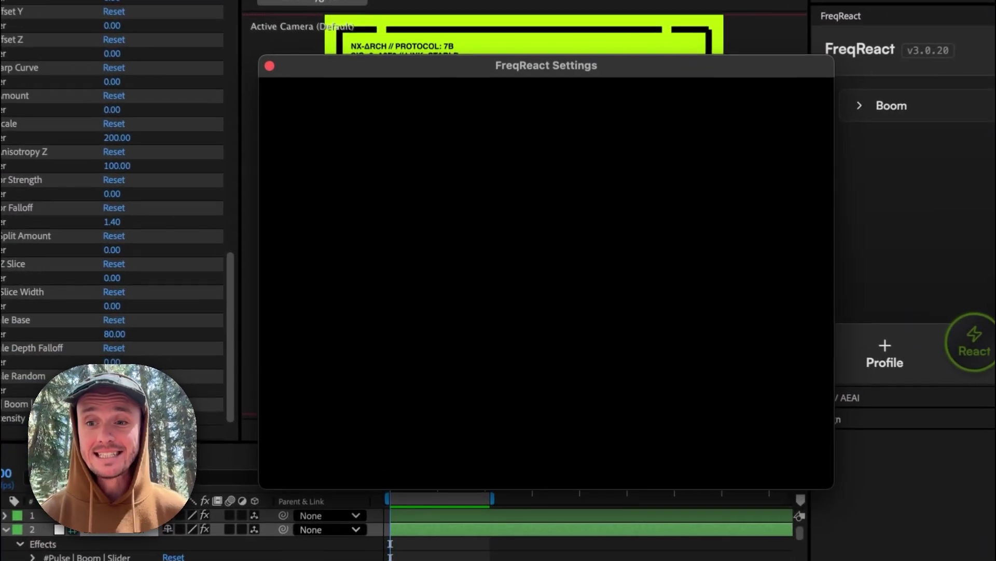
scroll(382, 234, "down", 5)
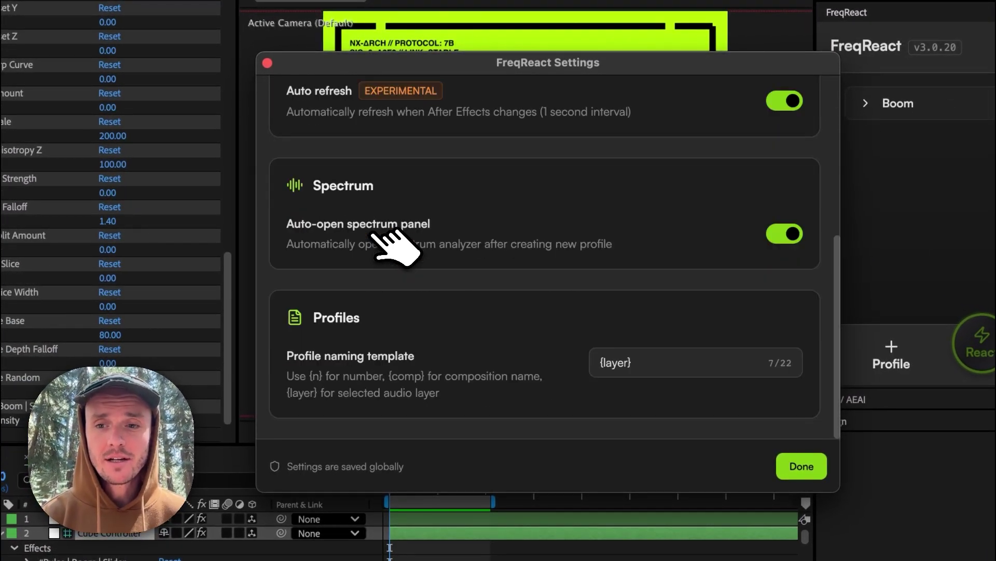
scroll(382, 237, "up", 1)
scroll(381, 237, "up", 4)
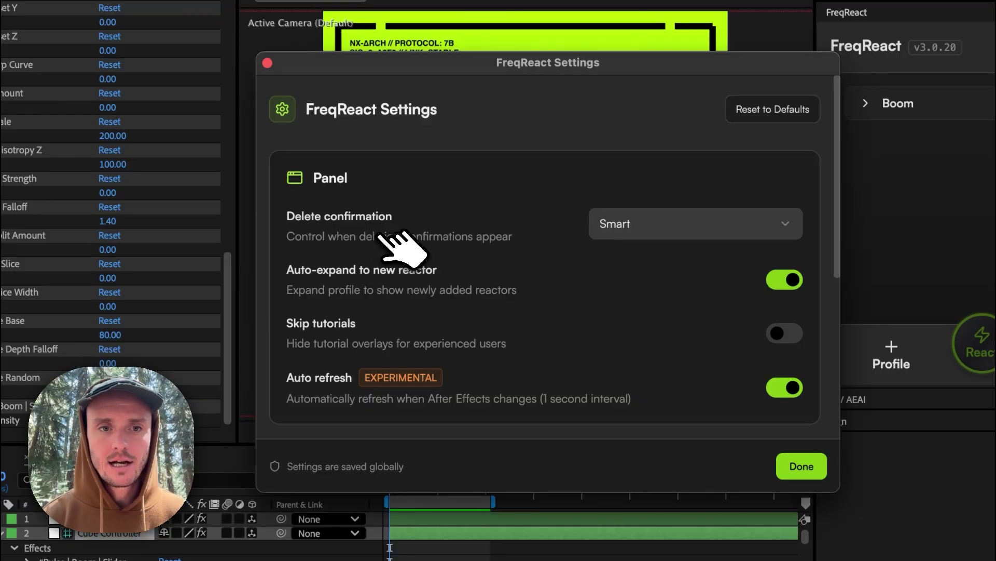
left_click(628, 227)
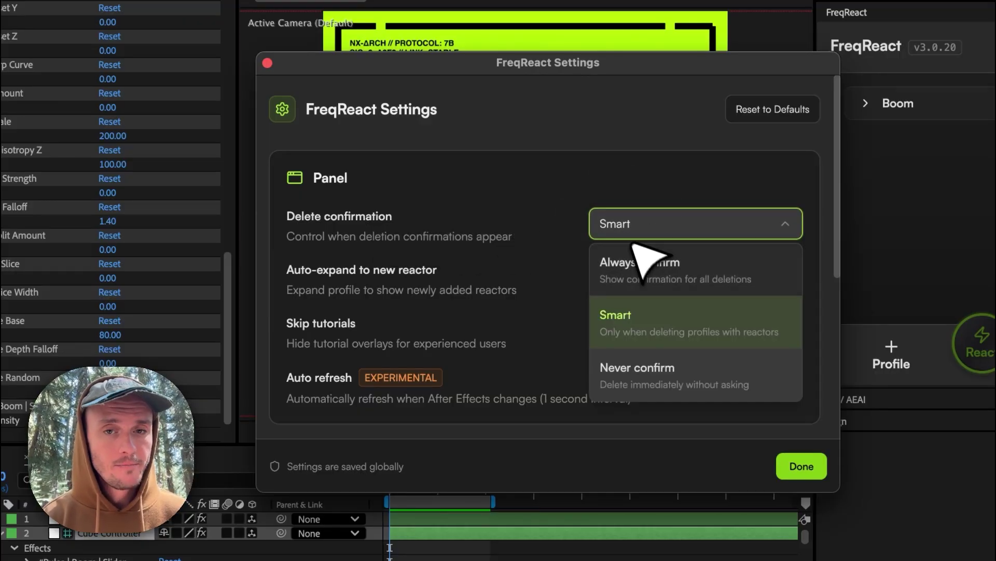
left_click(629, 317)
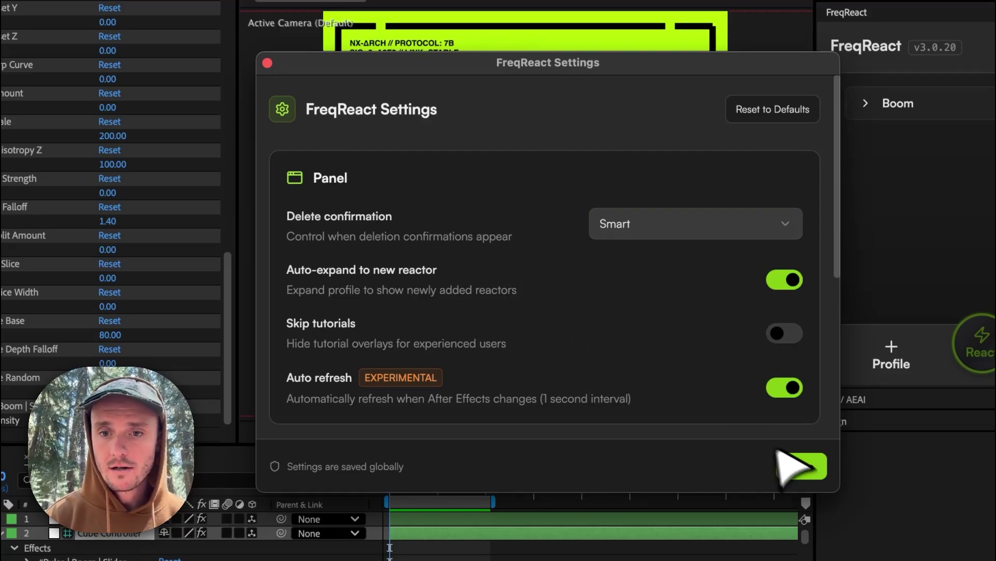
- Close Settings, then start deleting the Boom profile and cancel the prompt
left_click(794, 467)
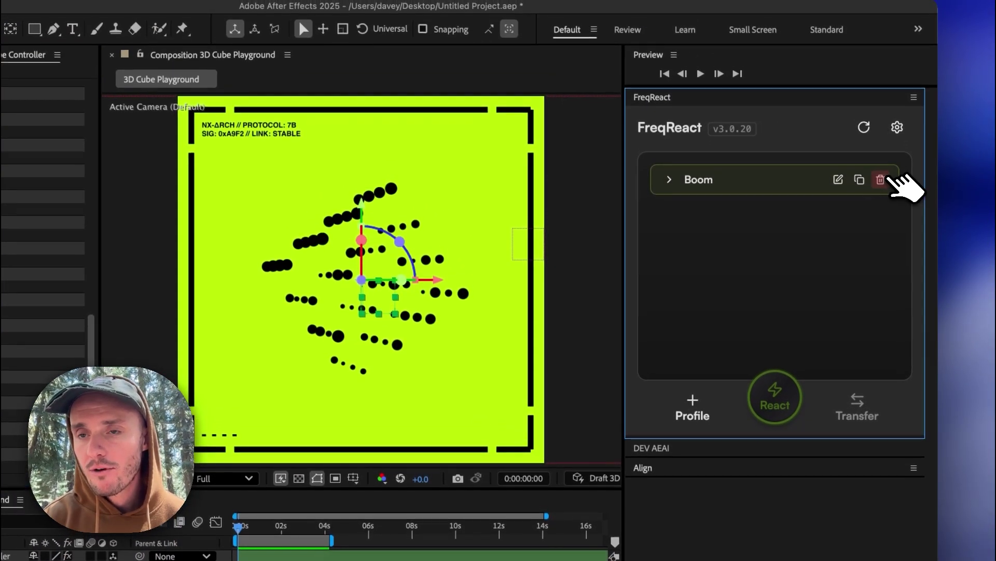
left_click(886, 180)
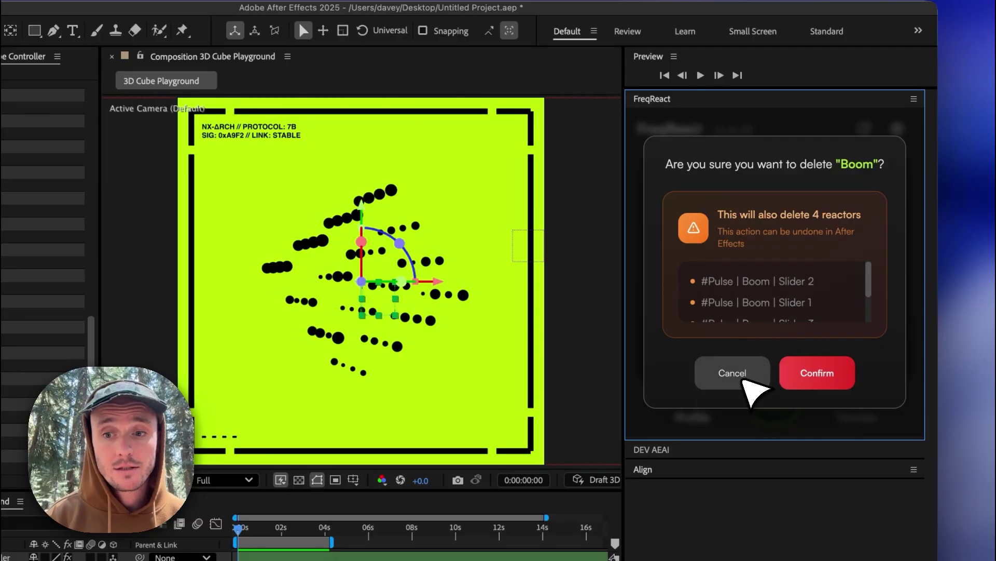
left_click(744, 380)
- Set FreqReact's Delete confirmation to Never confirm and close Settings
left_click(899, 128)
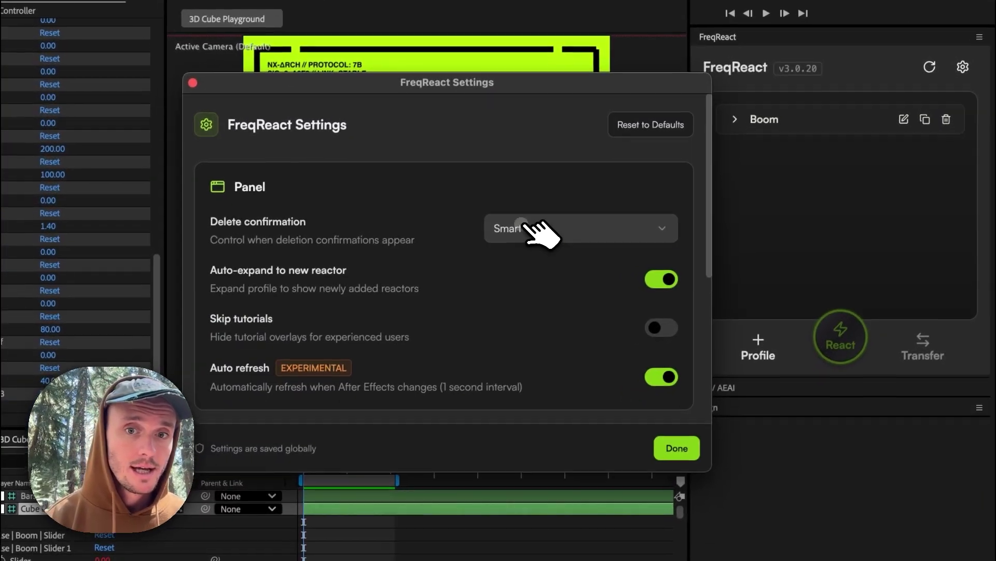
left_click(534, 228)
left_click(565, 352)
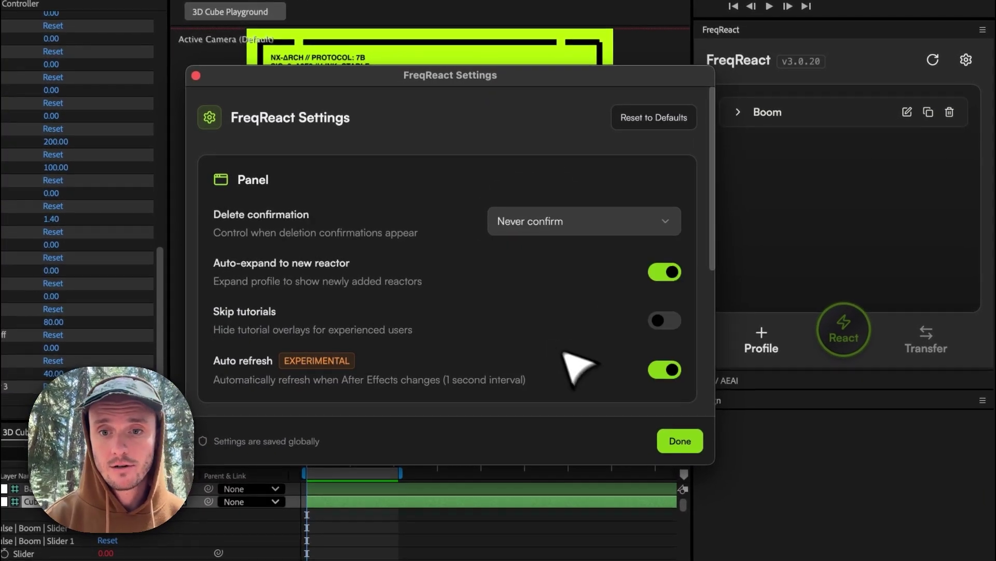
left_click(680, 442)
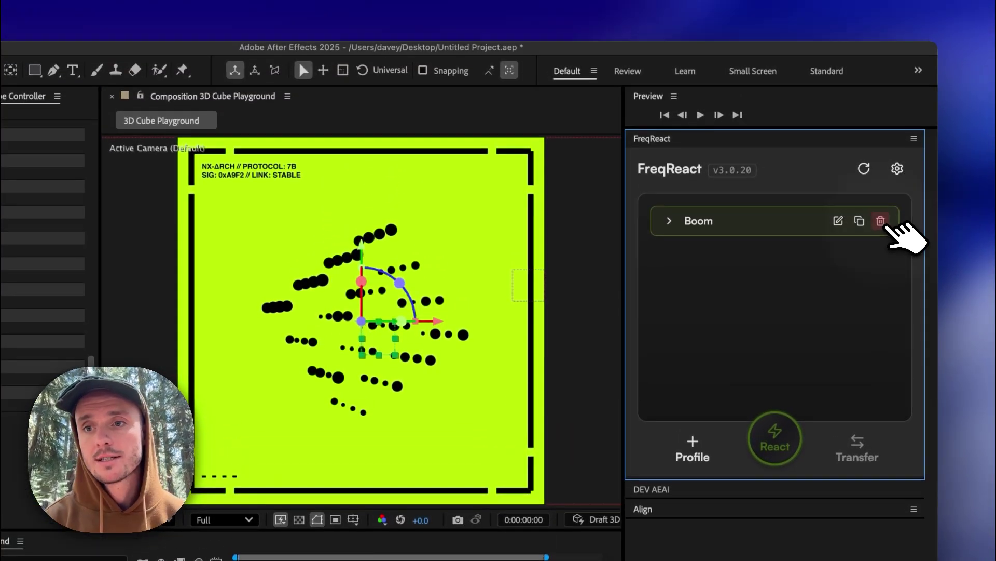
- Delete the Boom profile from its row's trash icon, leaving no profiles
left_click(881, 222)
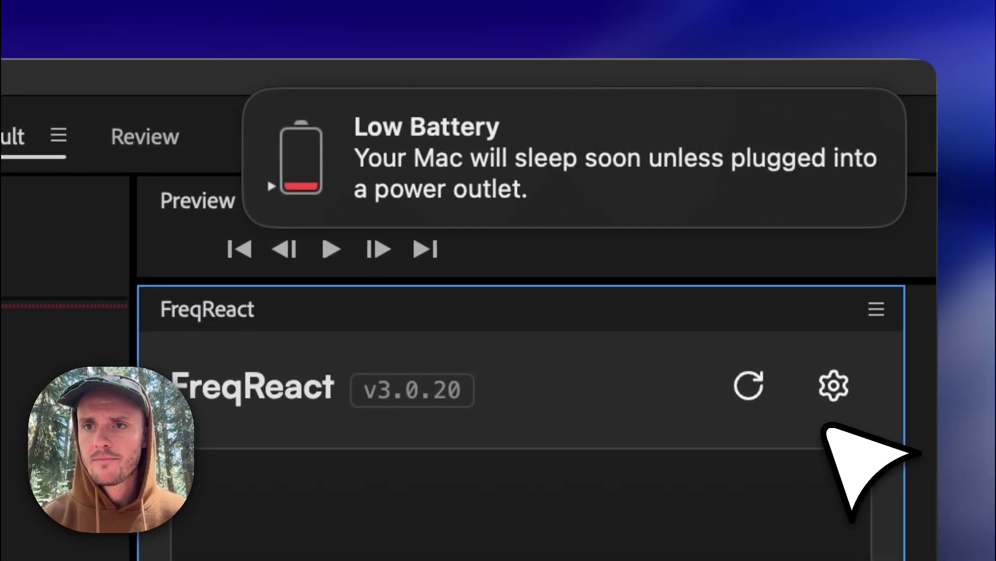
left_click(833, 386)
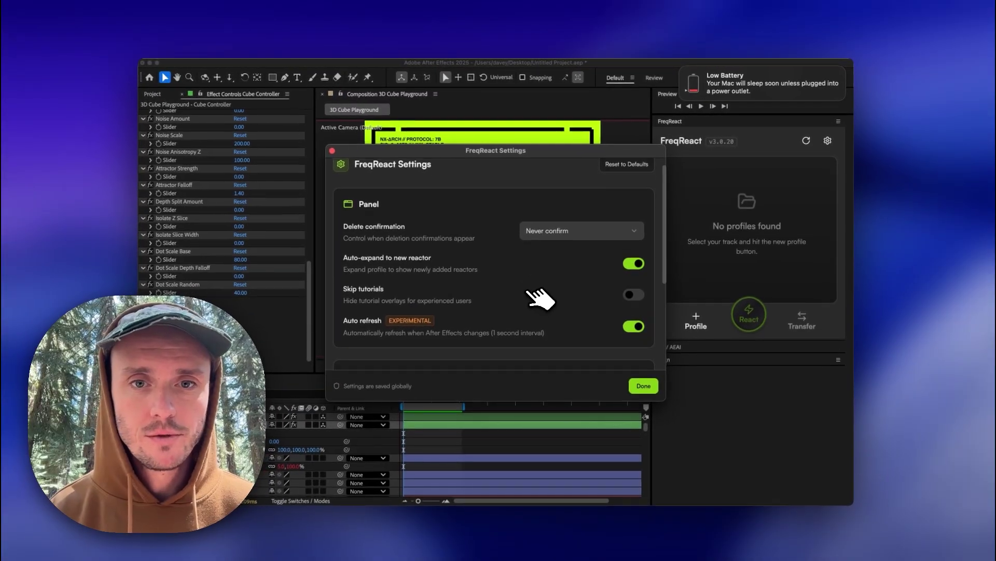
scroll(537, 297, "down", 2)
scroll(538, 298, "down", 2)
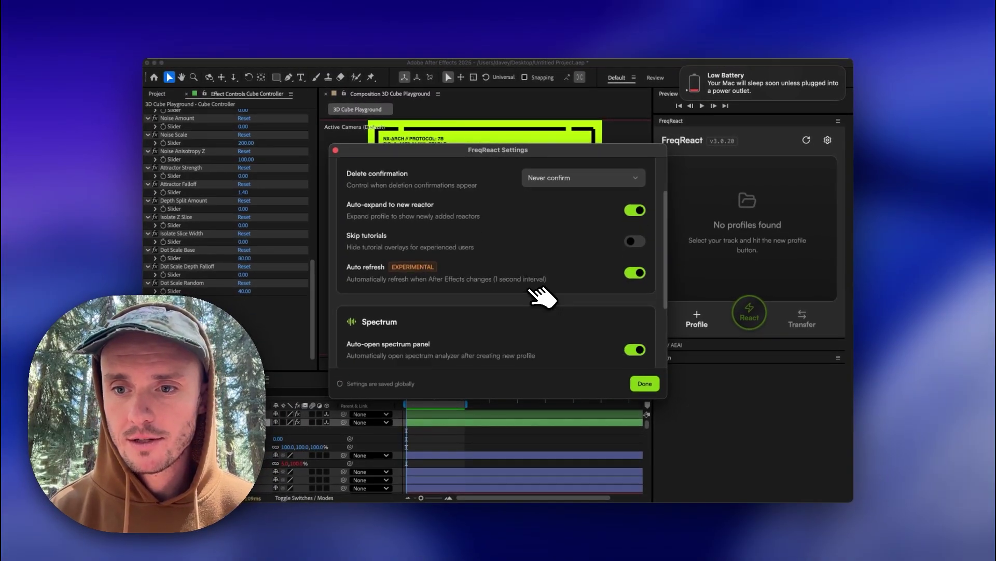